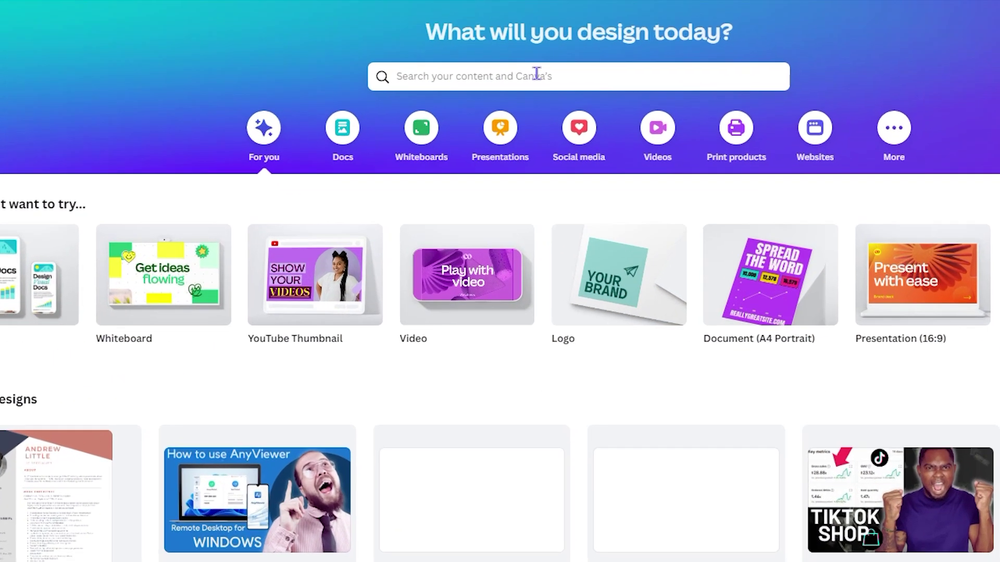
# - Search Canva for 'presentation' and open the Grey minimalist Business Project template
pyautogui.click(526, 162)
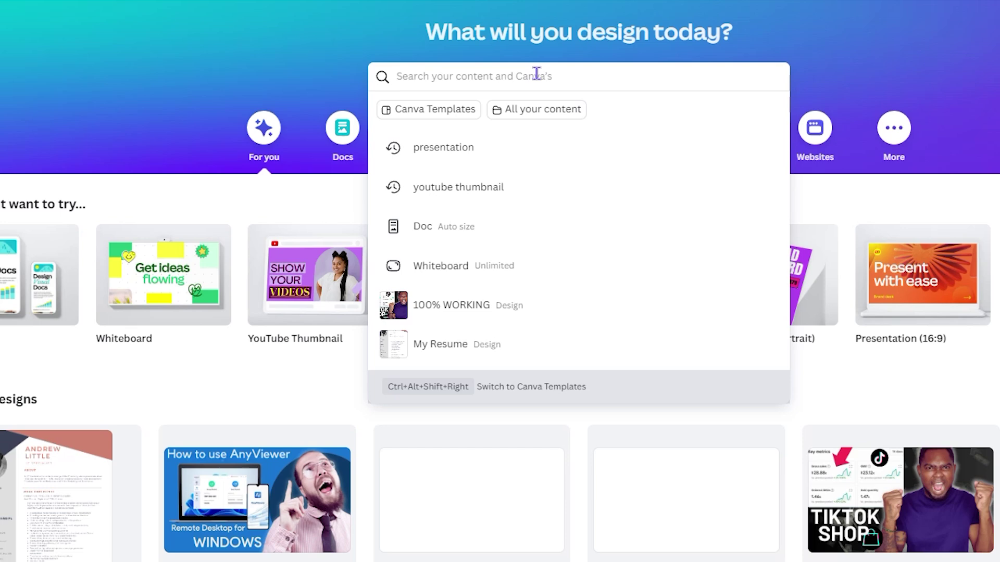
pyautogui.write('prese')
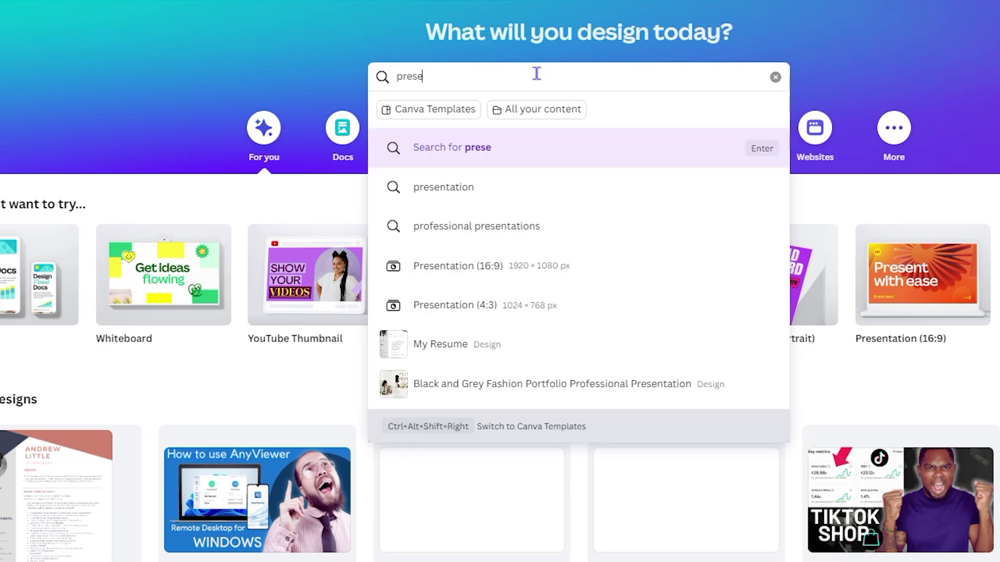
pyautogui.click(467, 188)
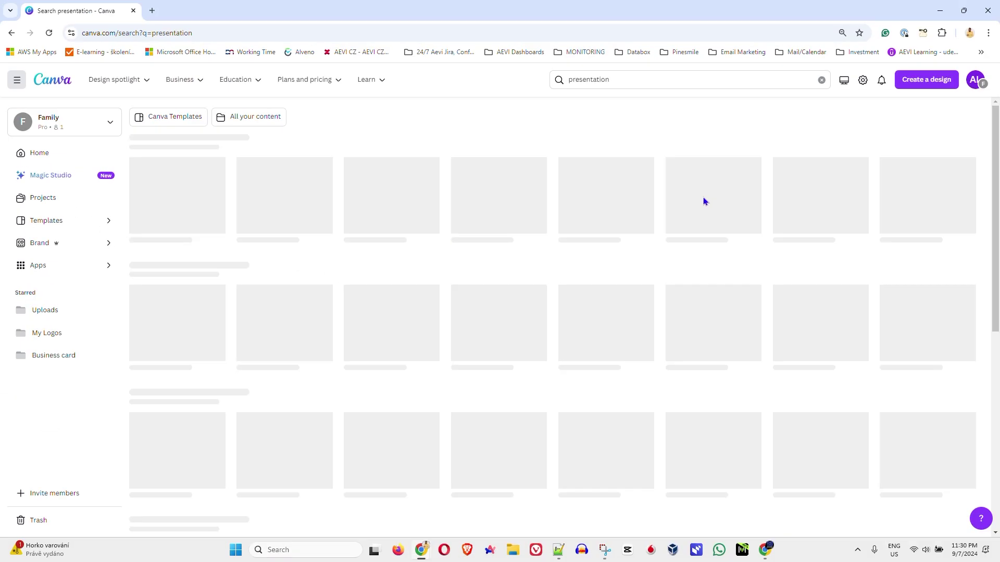
pyautogui.scroll(-1, 505, 271)
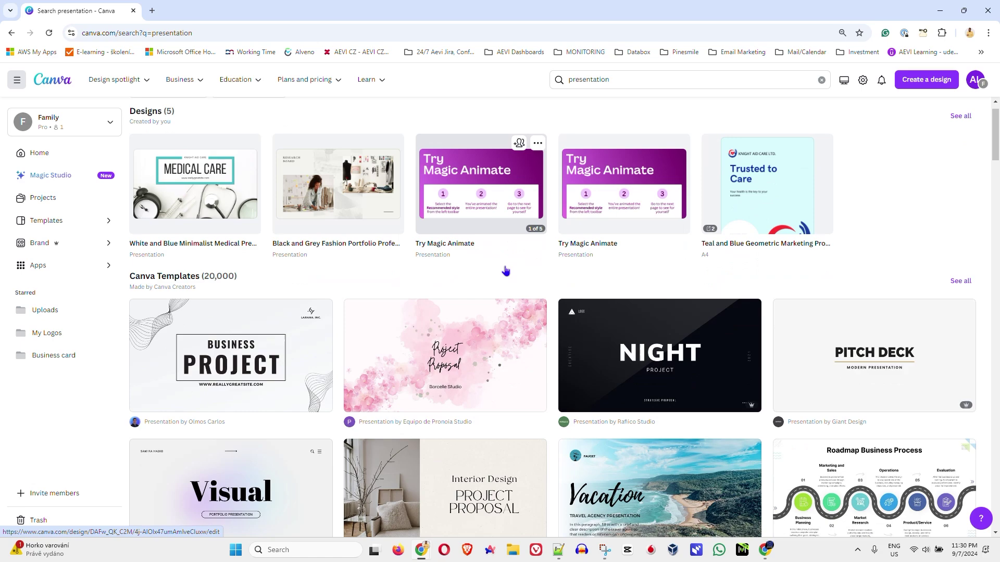
pyautogui.moveTo(178, 266)
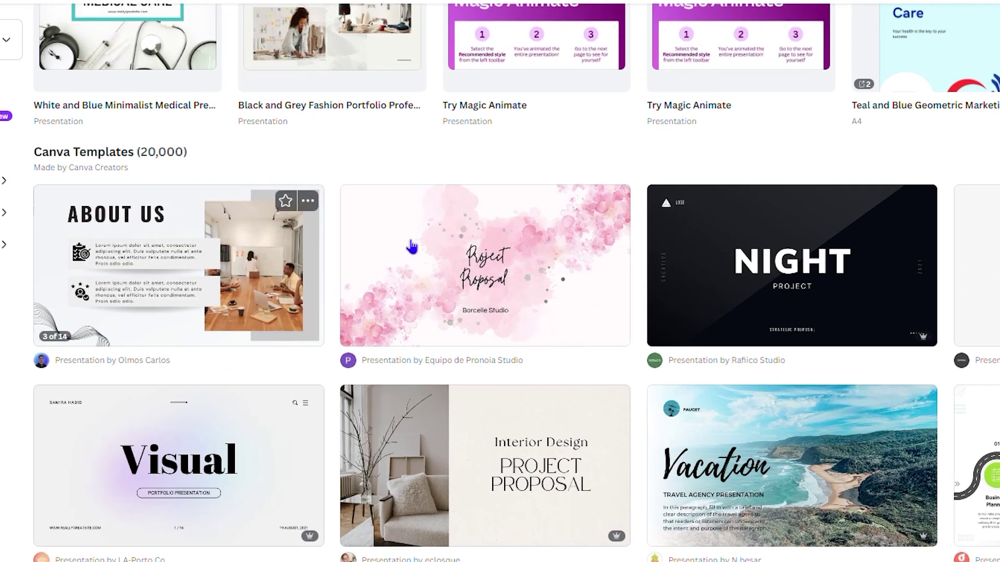
pyautogui.click(183, 274)
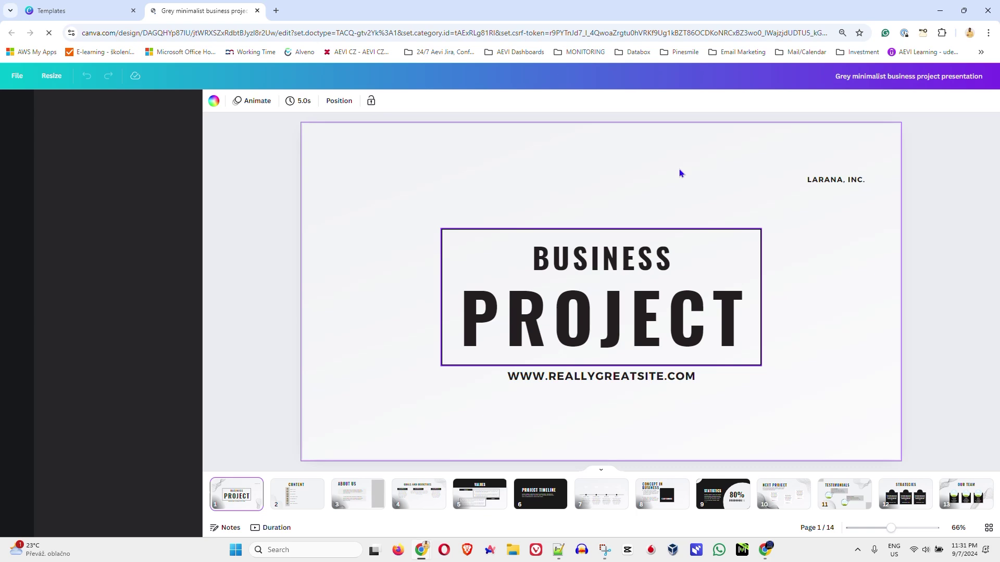
pyautogui.scroll(-3, 547, 273)
pyautogui.scroll(-1, 644, 375)
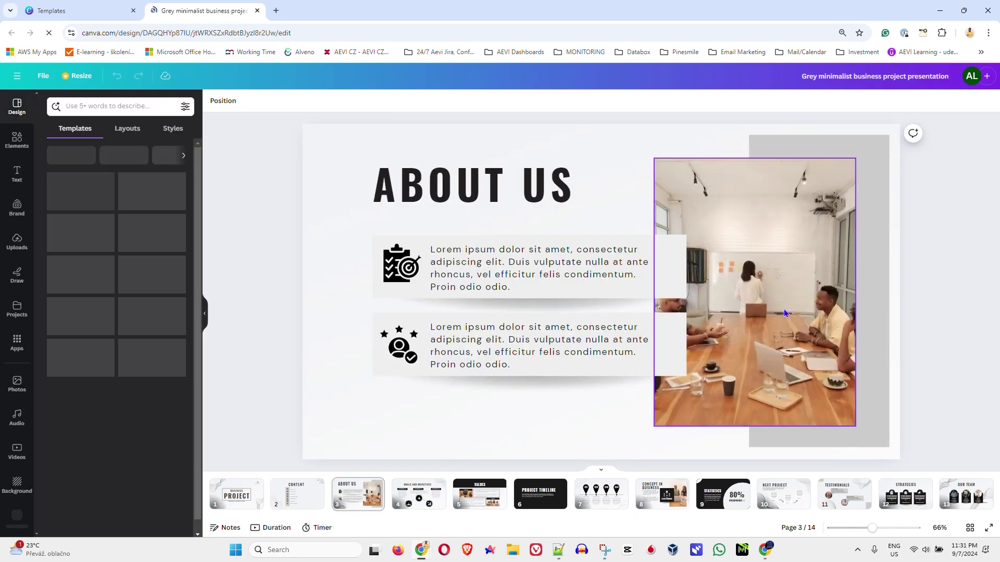
pyautogui.scroll(-1, 632, 343)
pyautogui.scroll(-1, 627, 328)
pyautogui.scroll(1, 628, 328)
pyautogui.scroll(2, 632, 324)
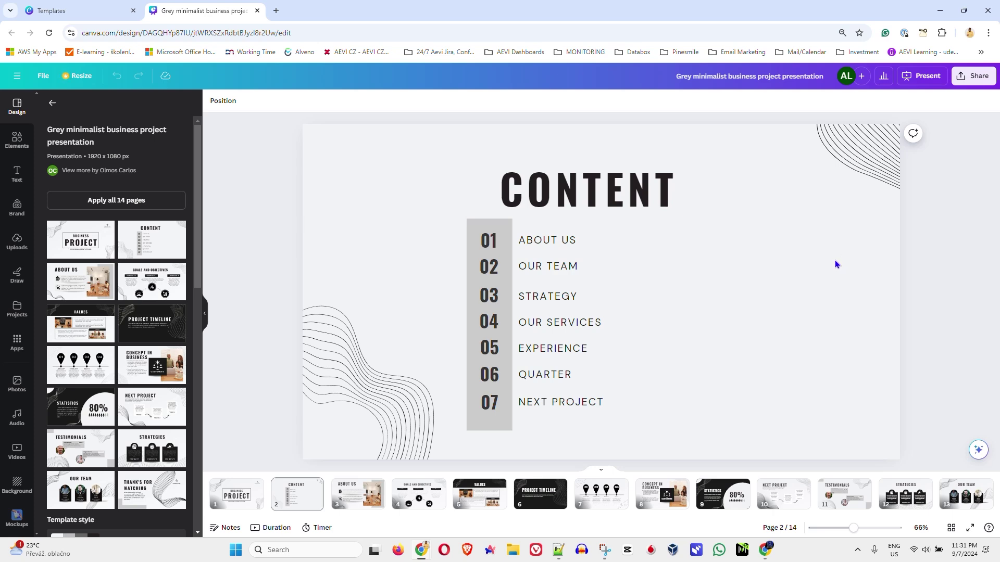
pyautogui.scroll(1, 877, 236)
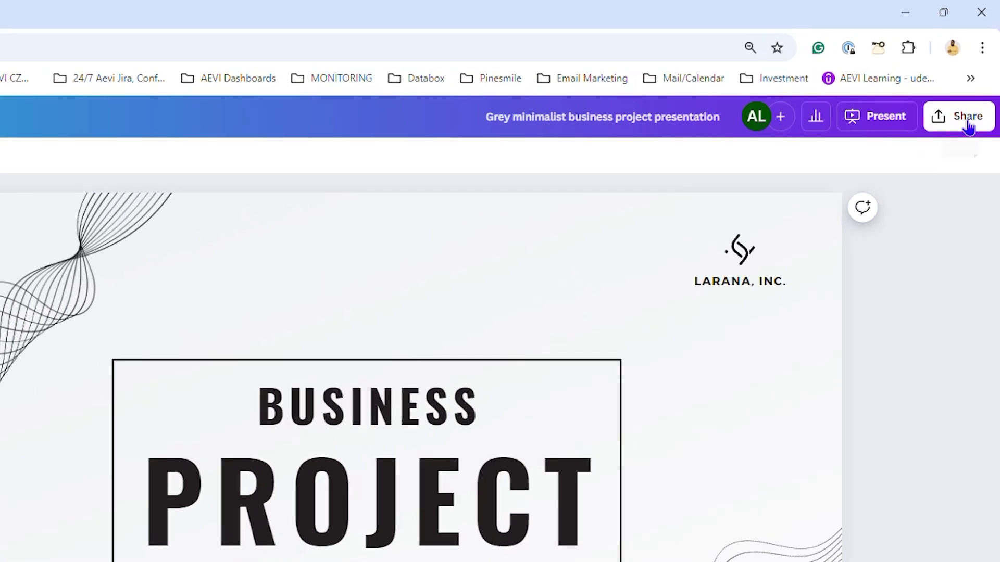
# - Start connecting Google Drive from the design's Share menu to save there
pyautogui.click(973, 76)
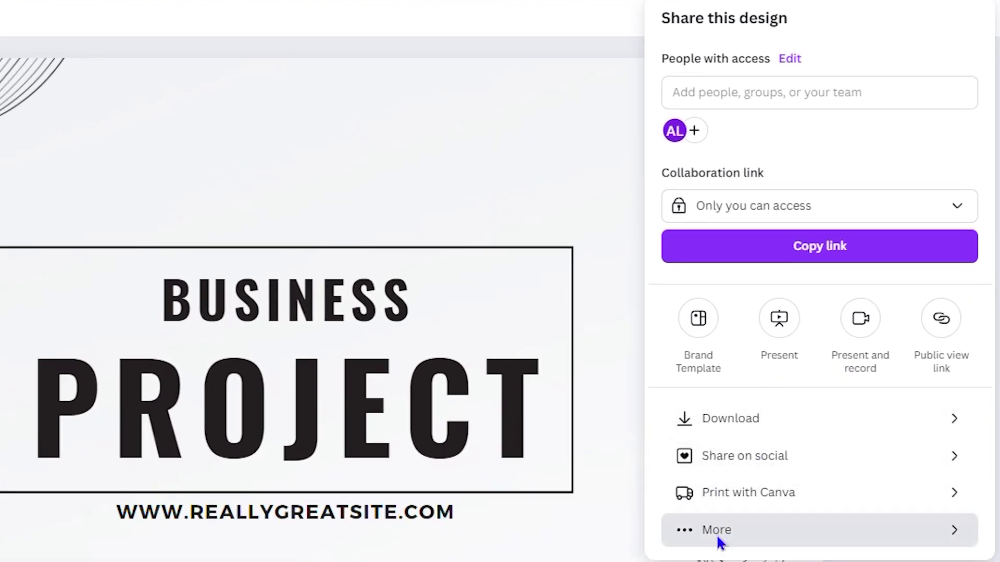
pyautogui.click(721, 546)
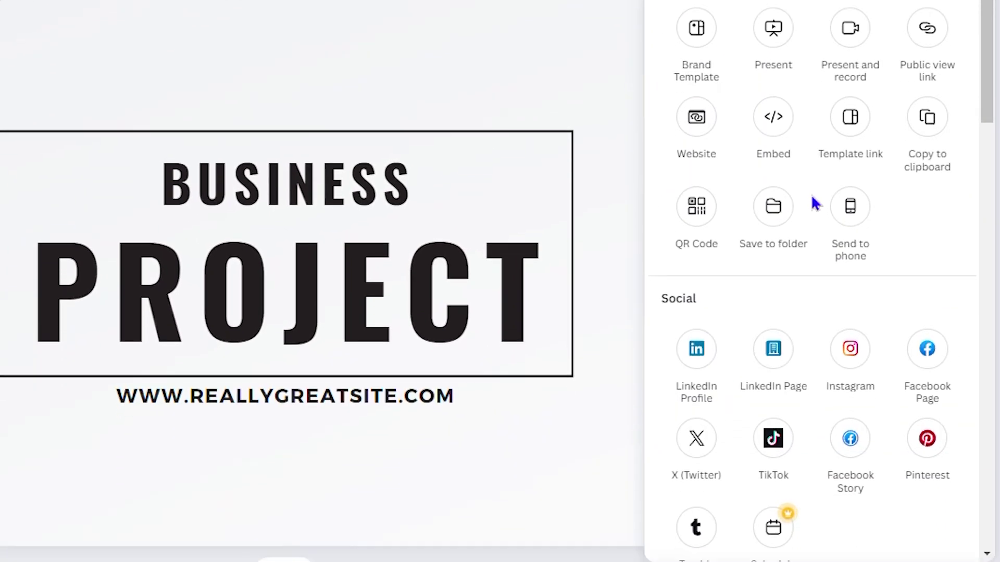
pyautogui.scroll(-3, 815, 204)
pyautogui.scroll(-2, 836, 234)
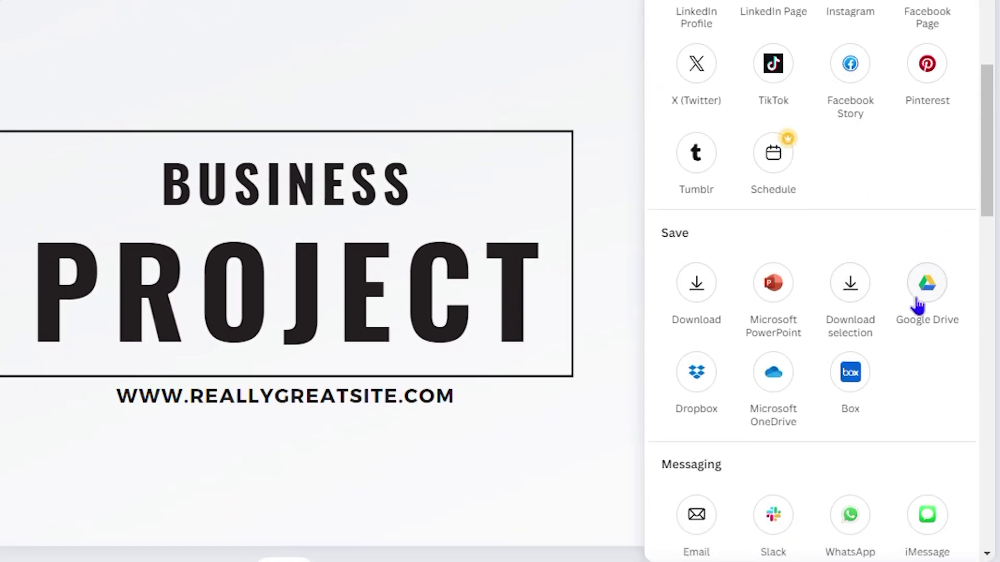
pyautogui.click(927, 284)
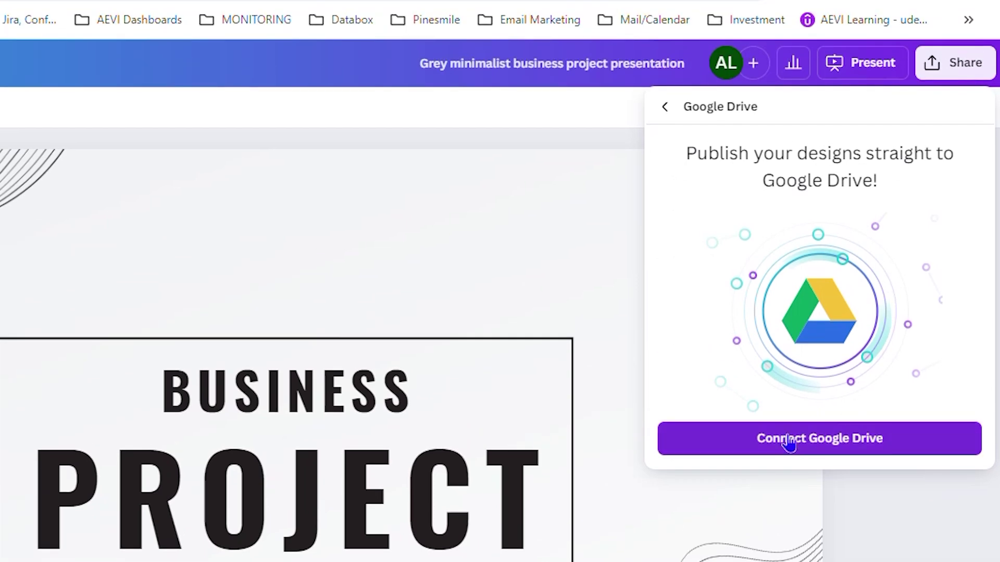
pyautogui.click(791, 441)
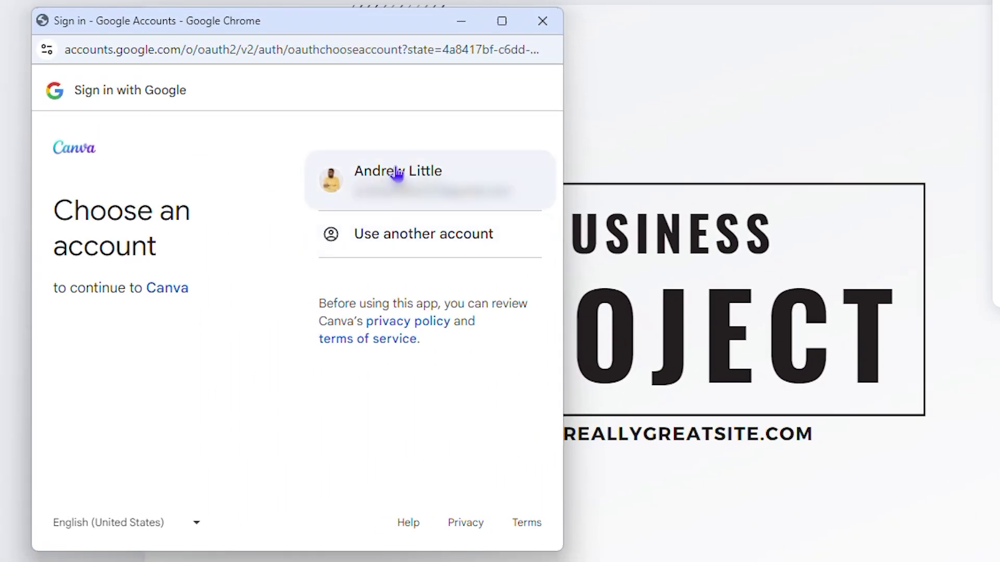
# - Sign in with the existing Google account and grant Canva all Drive permissions
pyautogui.click(396, 175)
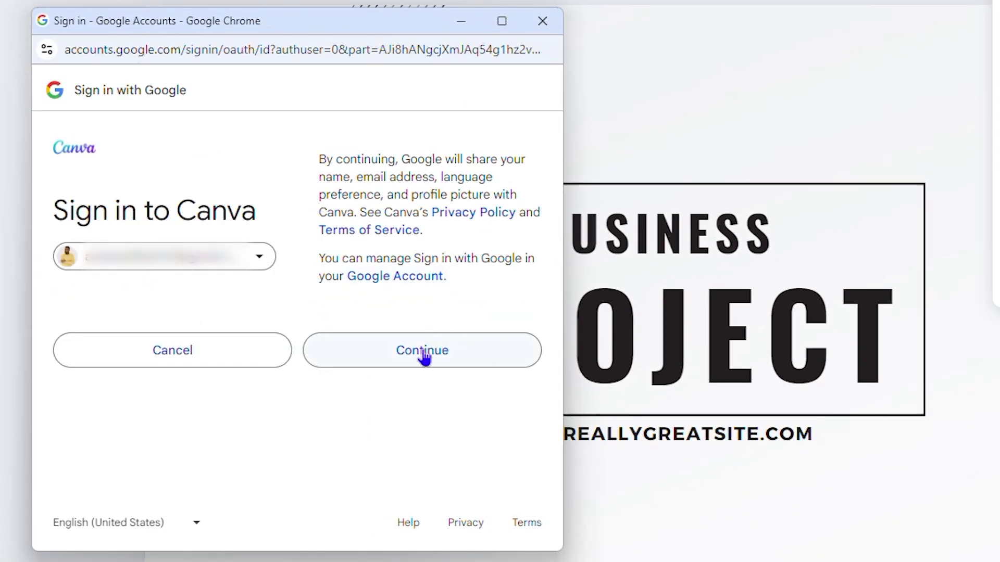
pyautogui.click(425, 352)
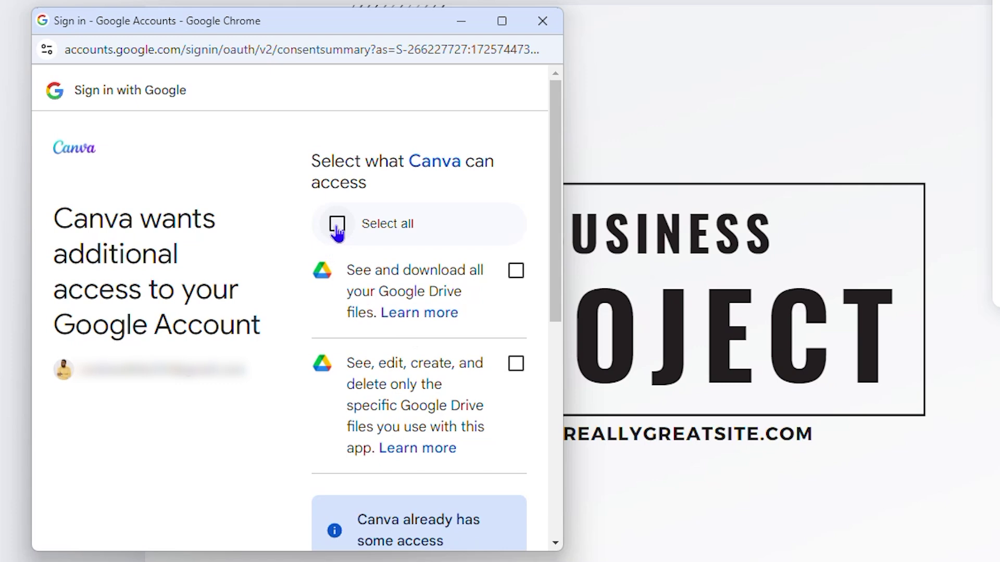
pyautogui.click(337, 225)
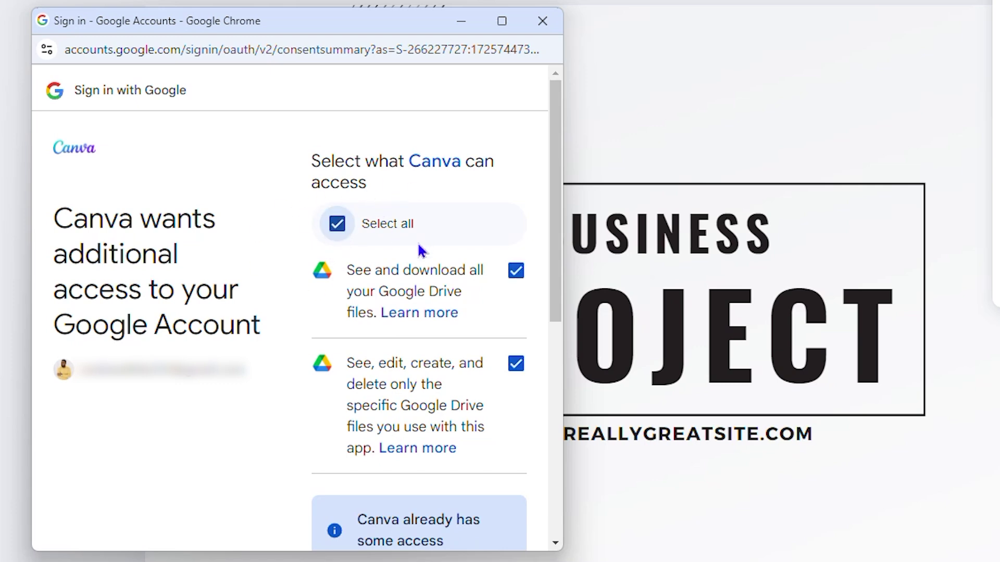
pyautogui.scroll(-3, 389, 267)
pyautogui.scroll(-3, 406, 265)
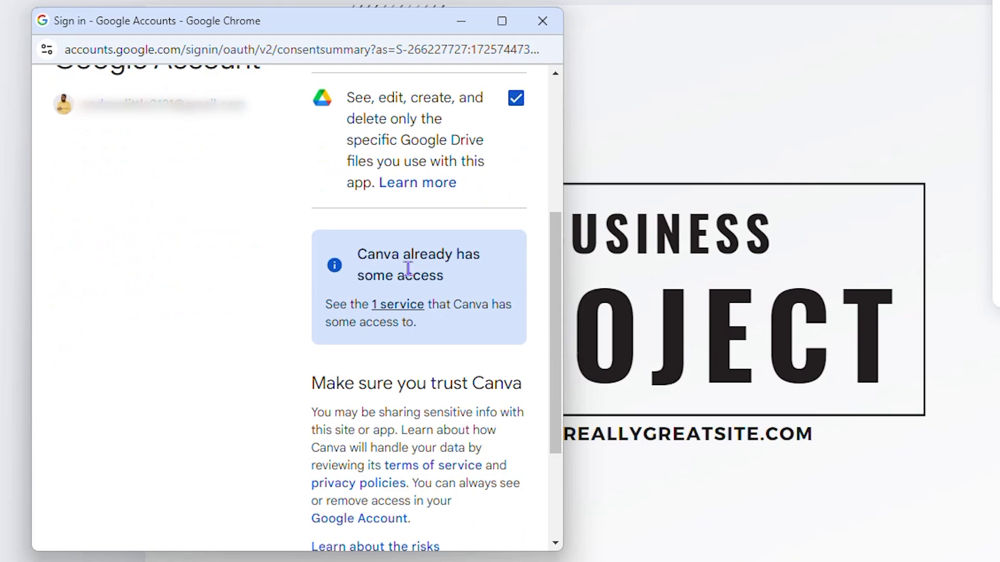
pyautogui.scroll(-3, 415, 260)
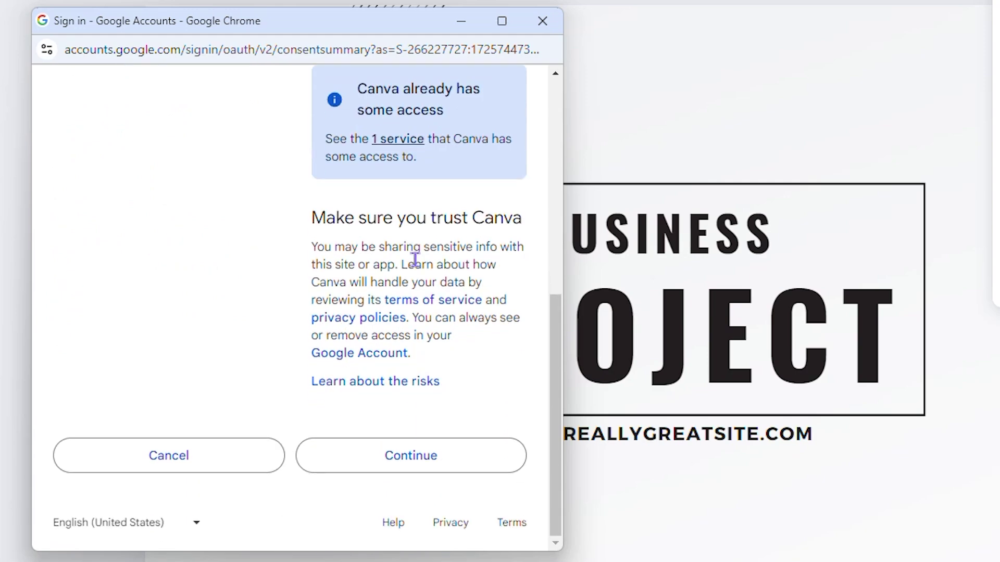
pyautogui.click(403, 460)
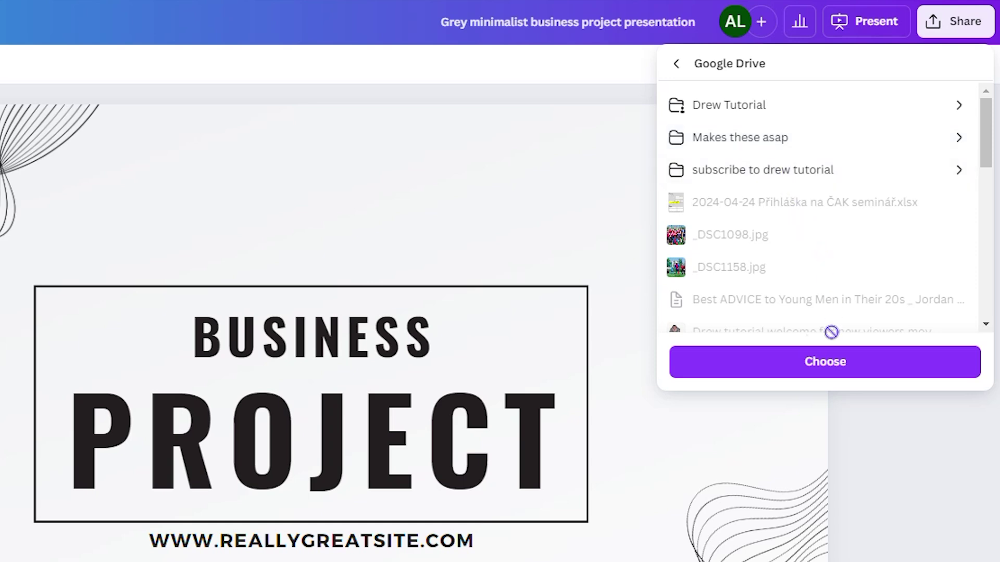
# - Accept the Drive save location and choose PPTX as the file type
pyautogui.click(831, 368)
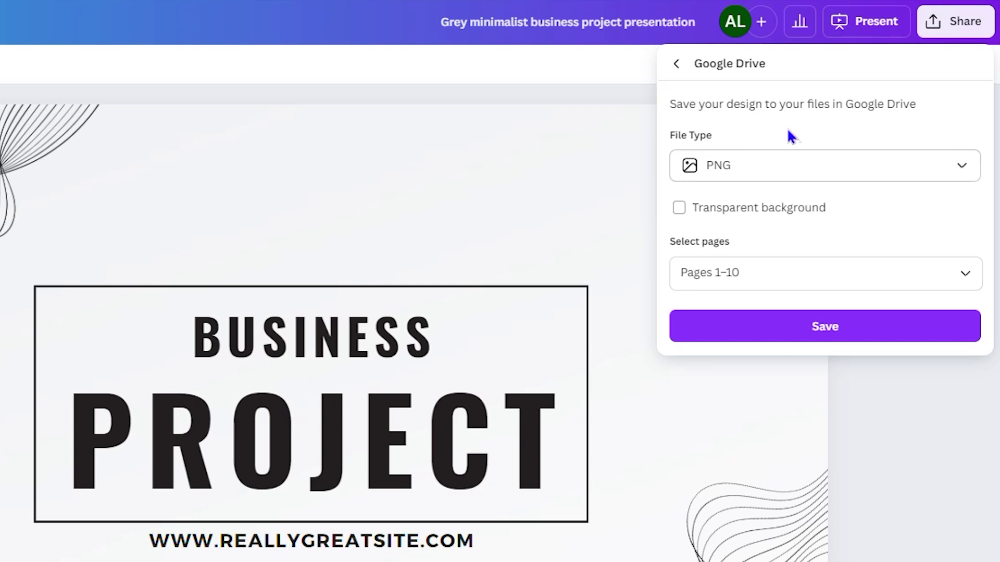
pyautogui.click(801, 168)
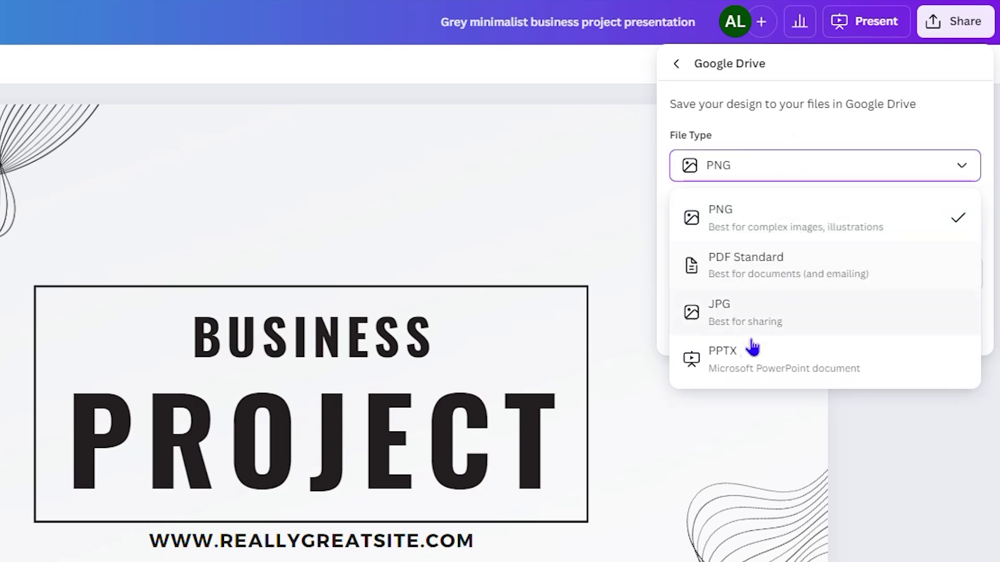
pyautogui.click(733, 371)
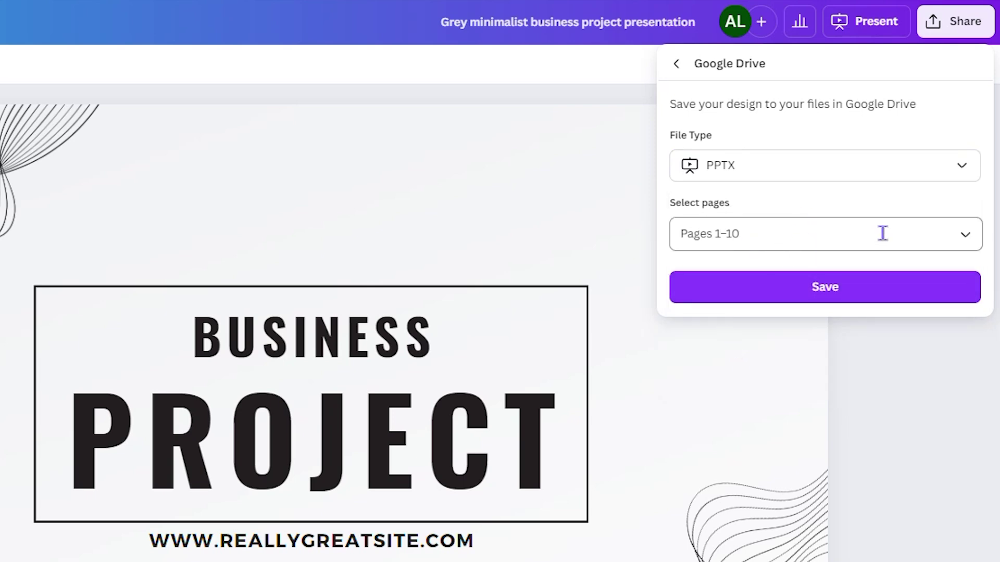
# - Limit the export to only pages 1 and 2
pyautogui.click(945, 236)
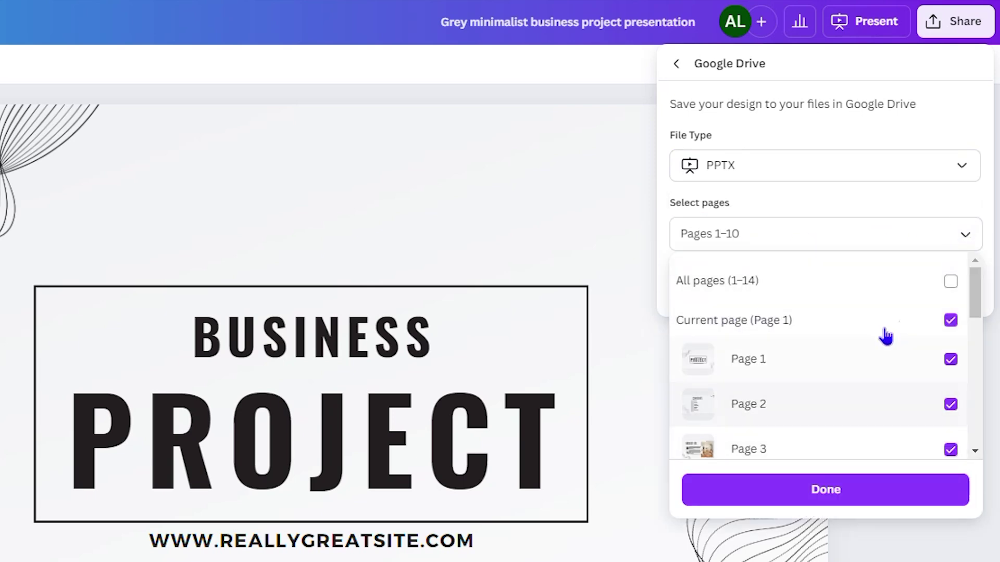
pyautogui.click(950, 320)
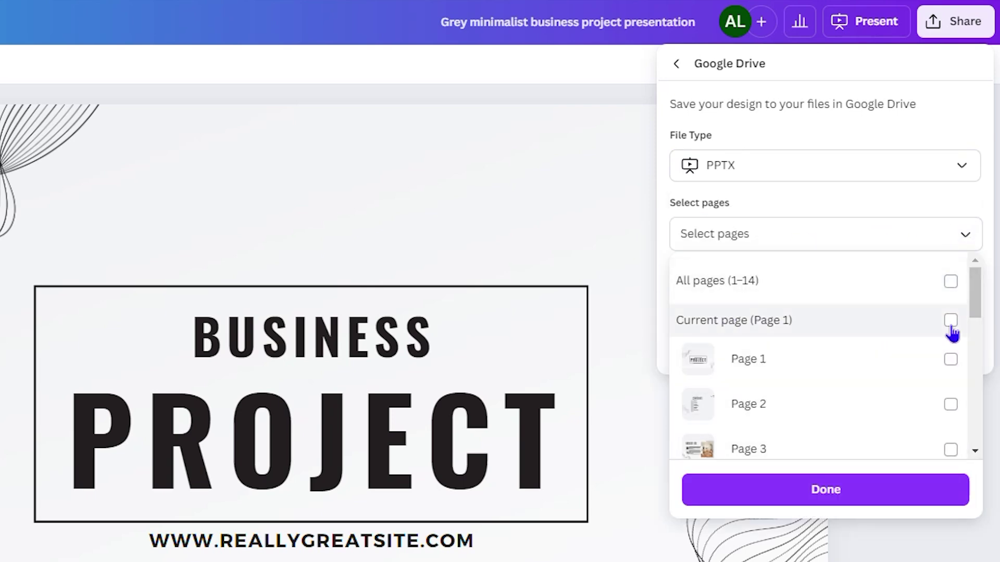
pyautogui.click(950, 361)
pyautogui.click(951, 405)
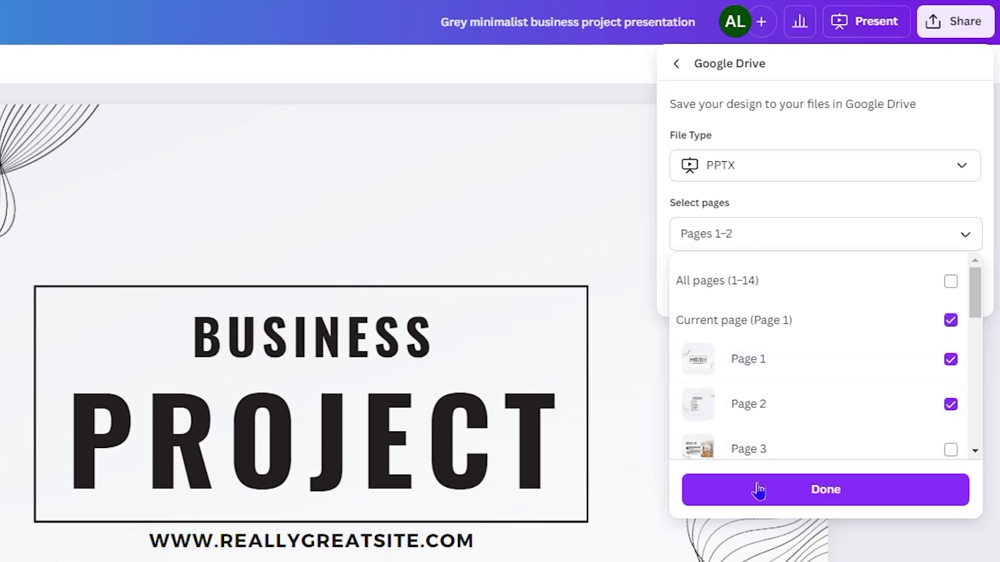
pyautogui.click(825, 499)
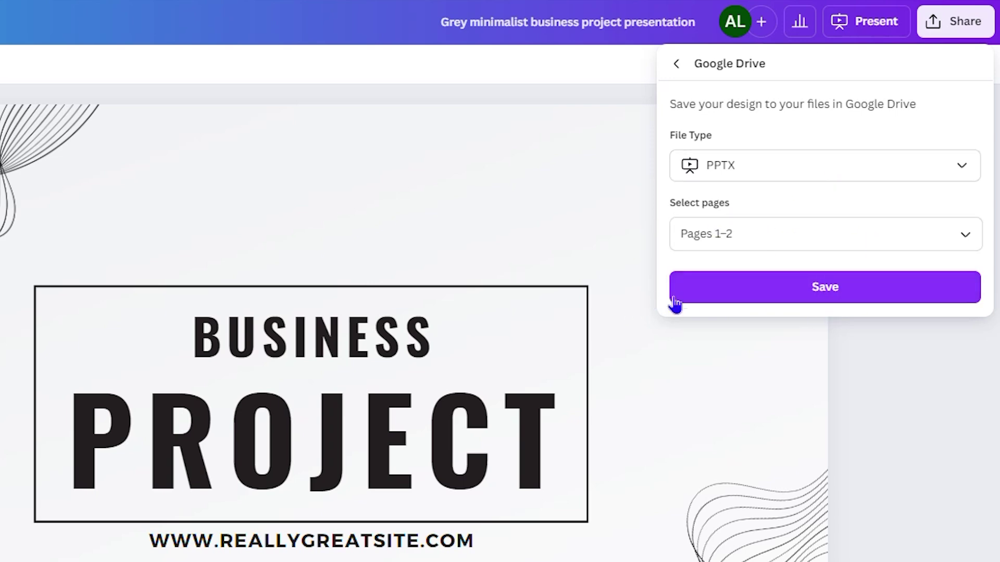
# - Save the PPTX to Google Drive and open it from Drive in Google Slides
pyautogui.click(822, 289)
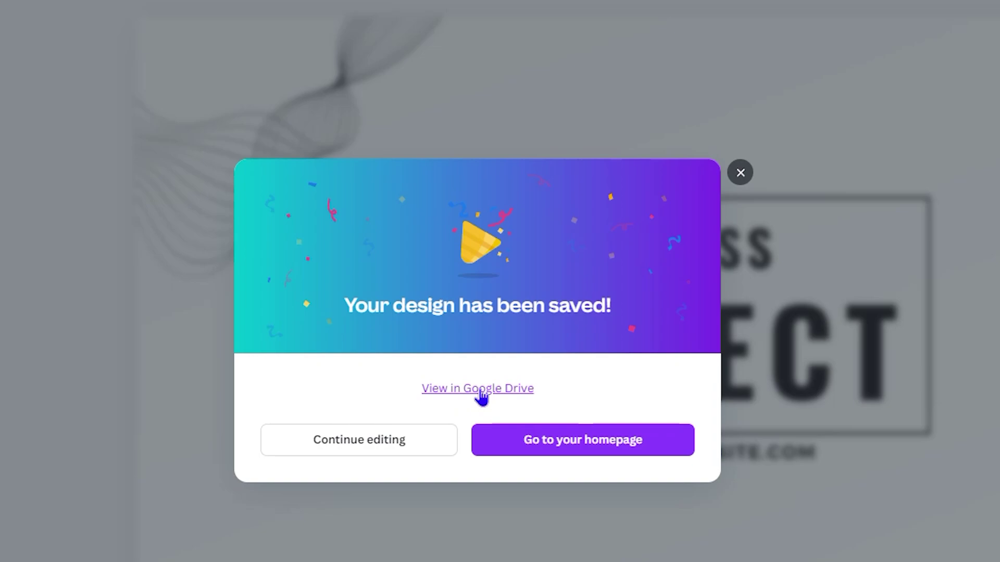
pyautogui.click(481, 389)
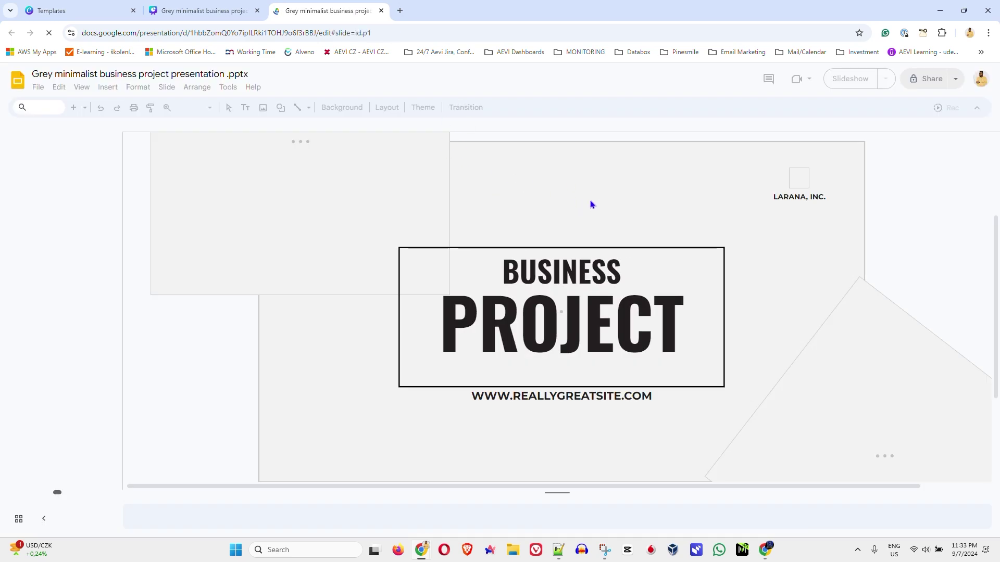
pyautogui.scroll(-3, 552, 255)
pyautogui.scroll(-3, 552, 255)
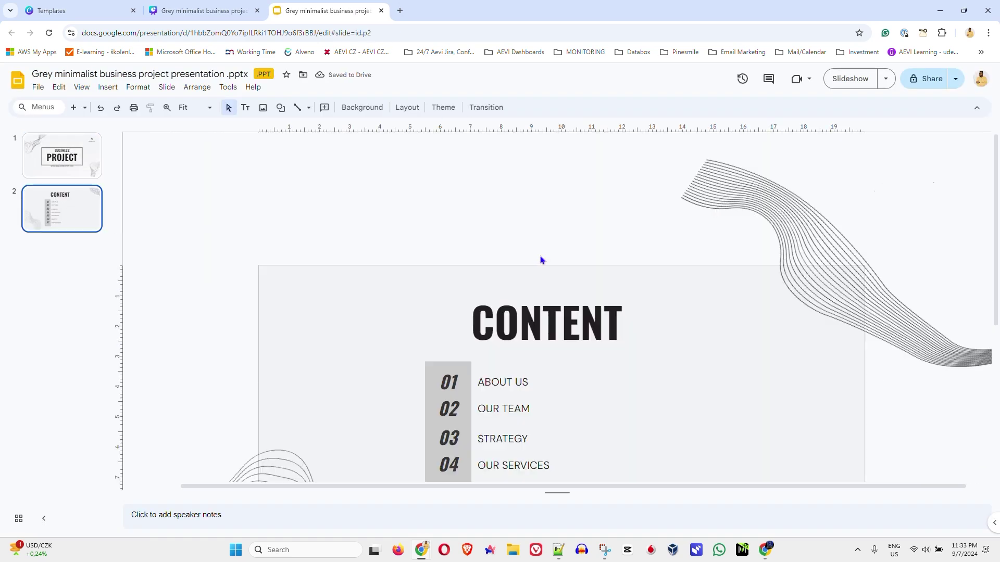
pyautogui.scroll(3, 489, 259)
pyautogui.scroll(3, 528, 237)
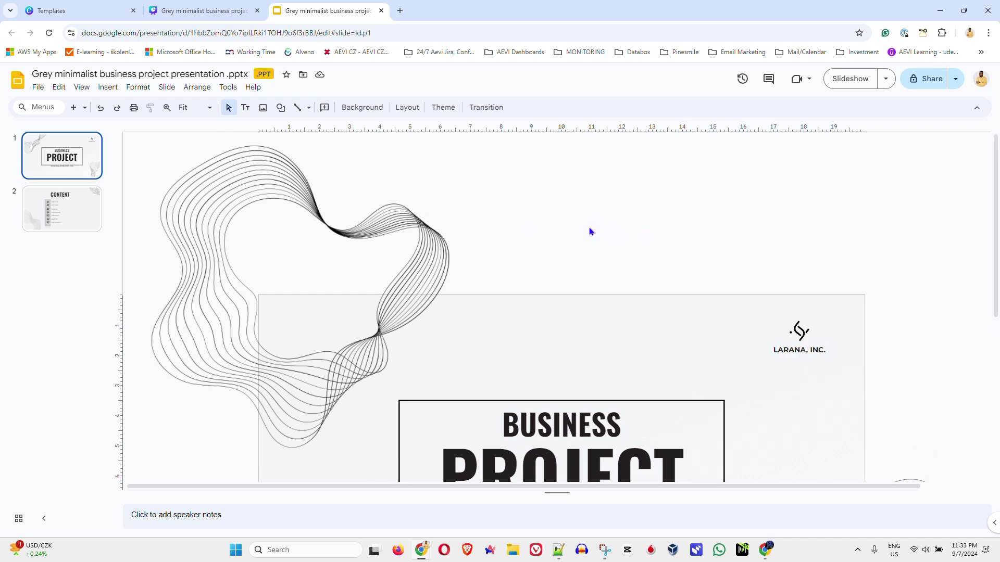
pyautogui.scroll(-3, 586, 228)
pyautogui.scroll(-3, 571, 226)
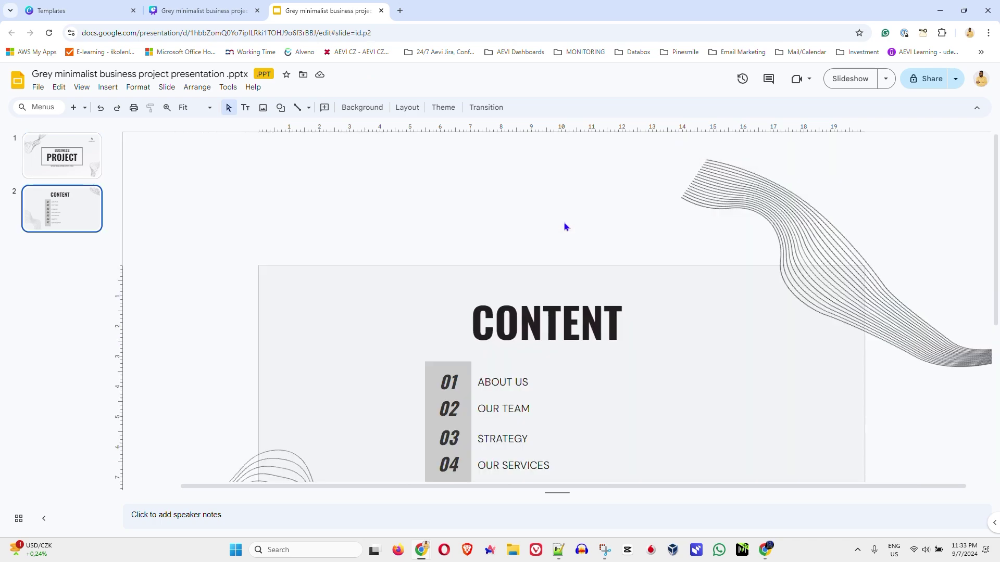
pyautogui.scroll(3, 567, 227)
pyautogui.scroll(2, 562, 225)
pyautogui.scroll(-3, 554, 221)
pyautogui.scroll(3, 554, 222)
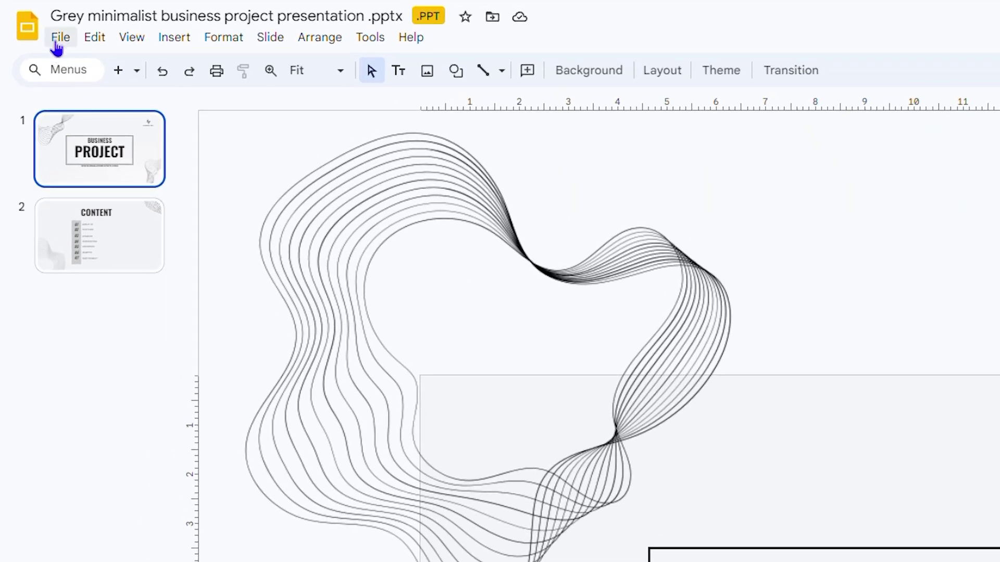
# - Convert the PPTX with File > Save as Google Slides and dismiss the live pointers tip
pyautogui.click(60, 39)
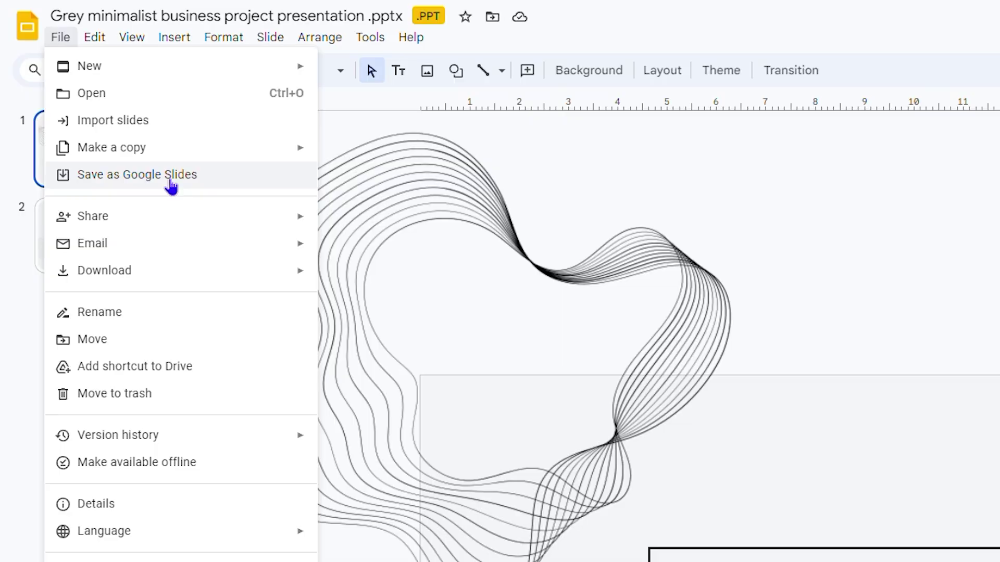
pyautogui.click(171, 180)
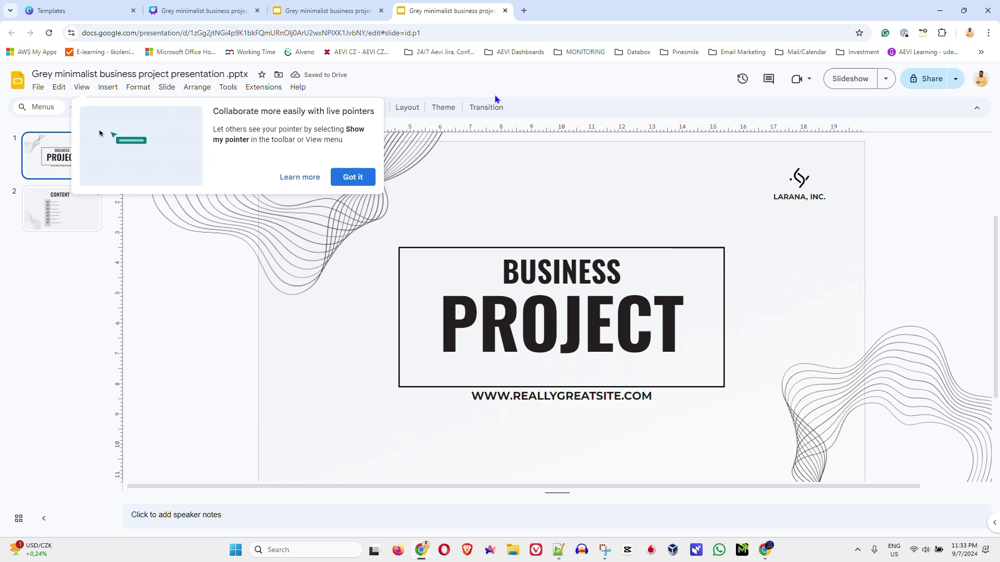
pyautogui.click(353, 177)
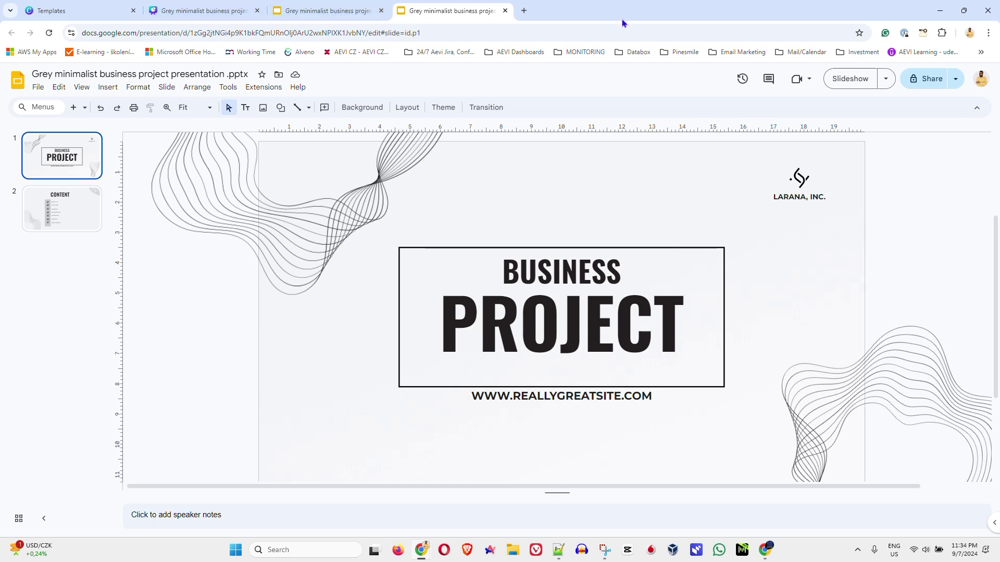
# - Launch Google Slides from the Google apps grid in a new tab
pyautogui.click(524, 11)
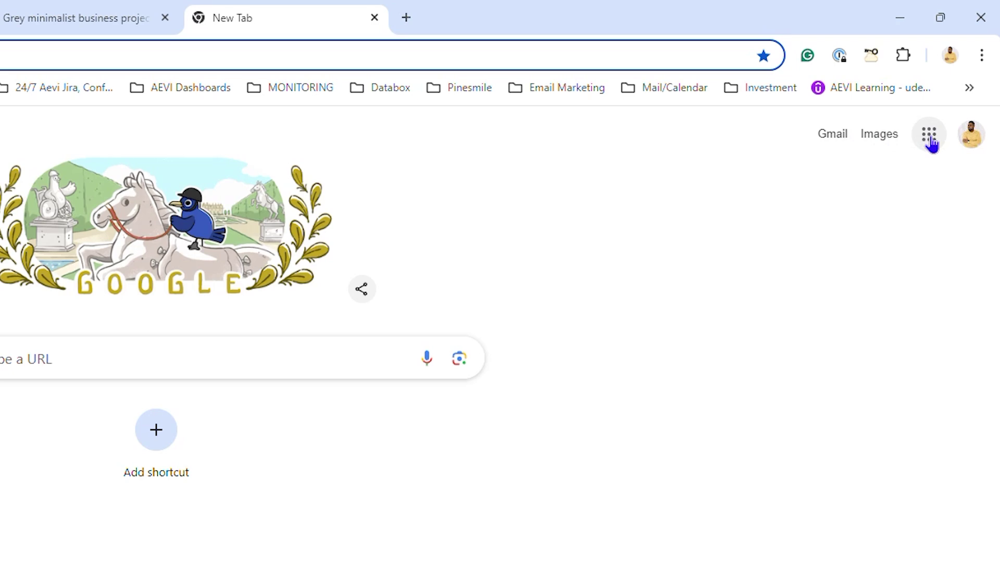
pyautogui.click(929, 135)
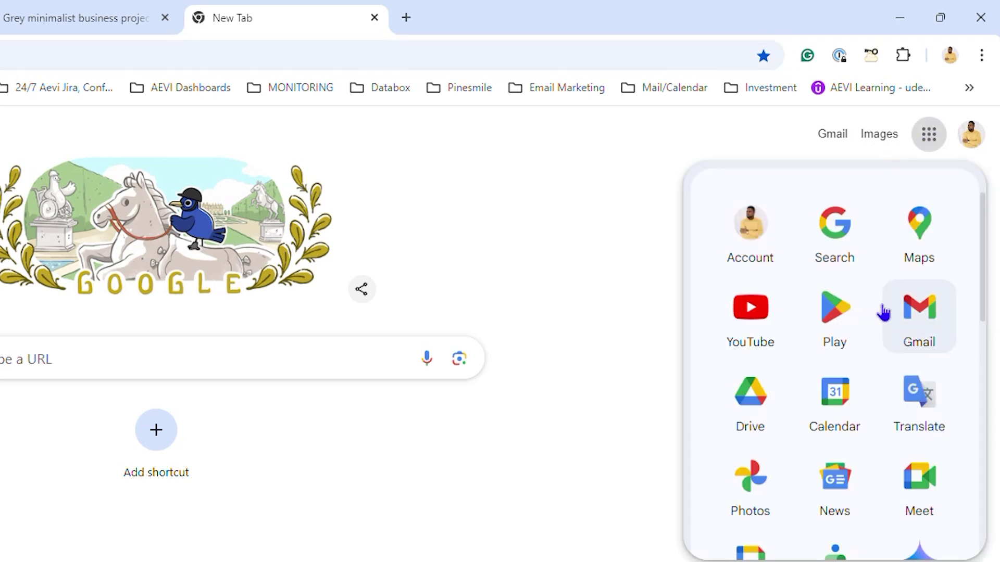
pyautogui.scroll(-1, 879, 367)
pyautogui.scroll(-1, 879, 379)
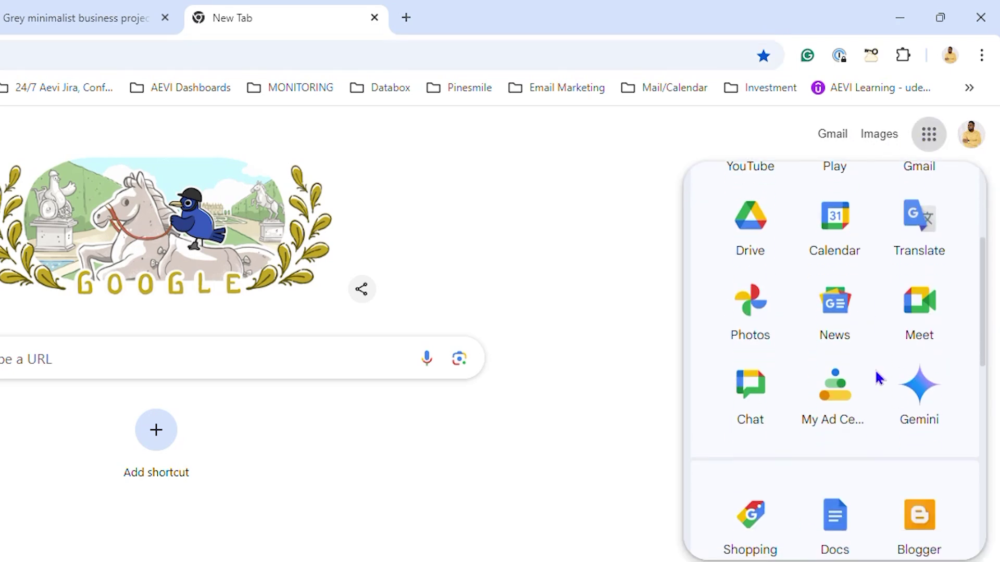
pyautogui.scroll(-1, 839, 356)
pyautogui.scroll(-2, 881, 387)
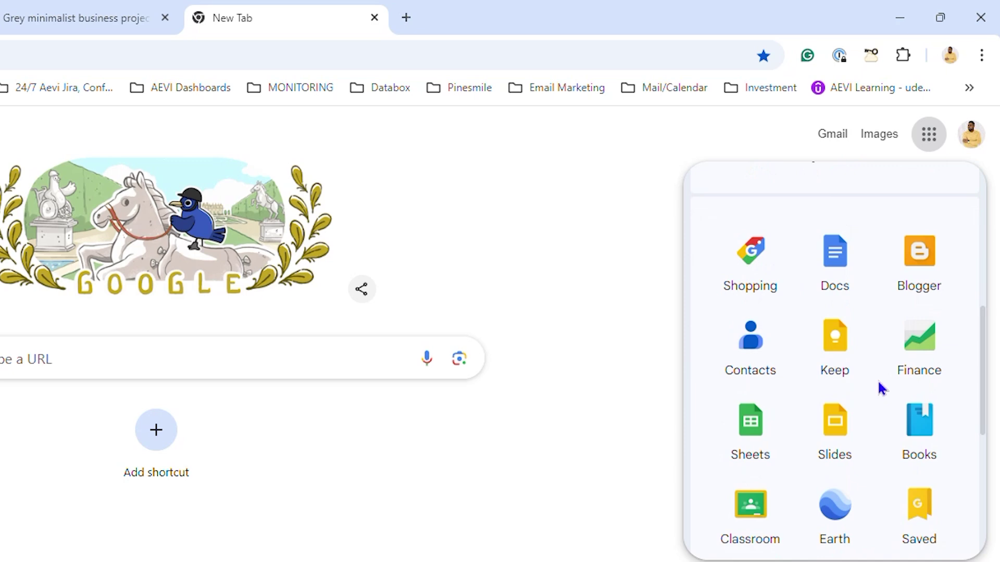
pyautogui.scroll(-1, 874, 389)
pyautogui.click(838, 336)
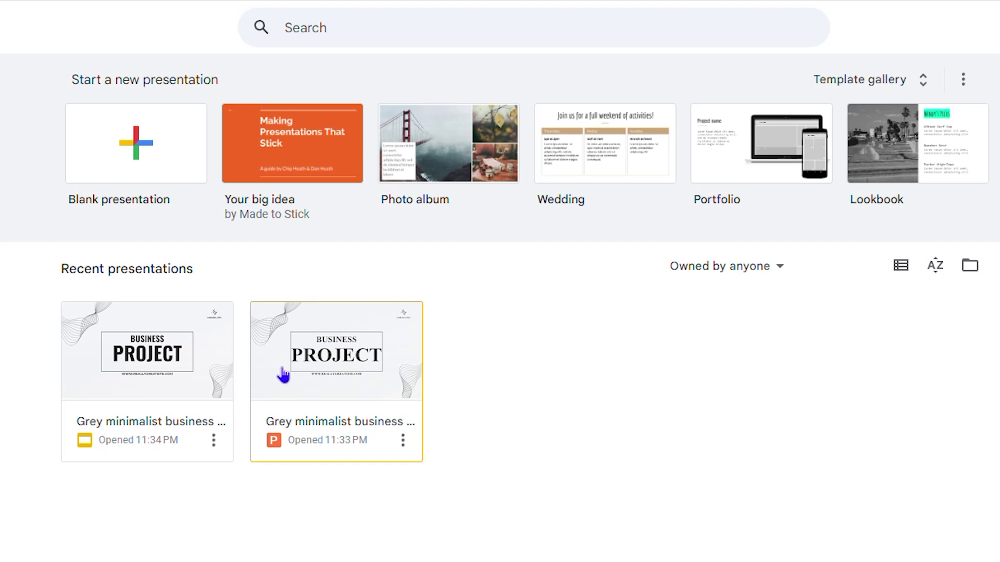
# - Open the Google Slides copy of Grey minimalist business project presentation from Recent presentations
pyautogui.click(179, 371)
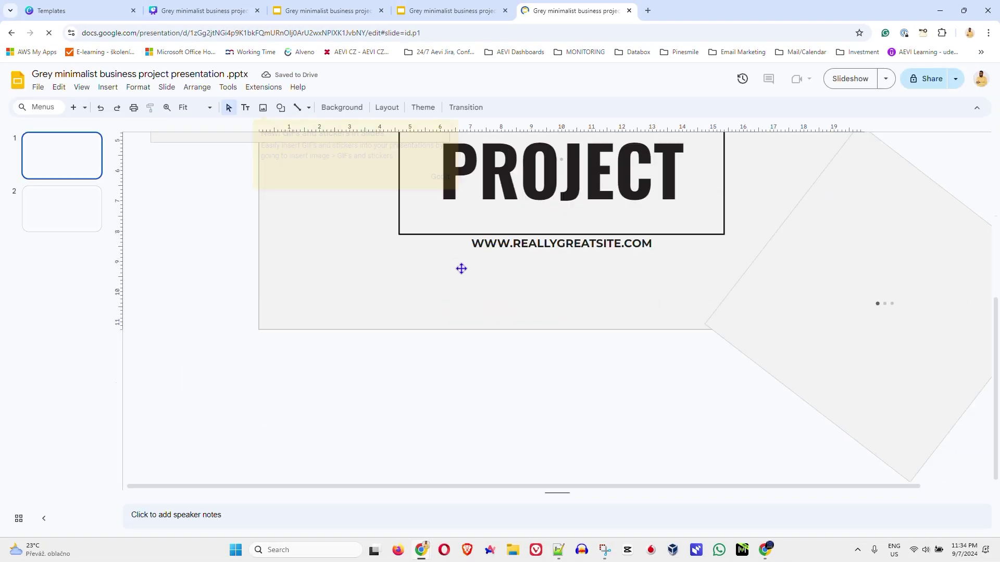
pyautogui.scroll(3, 339, 255)
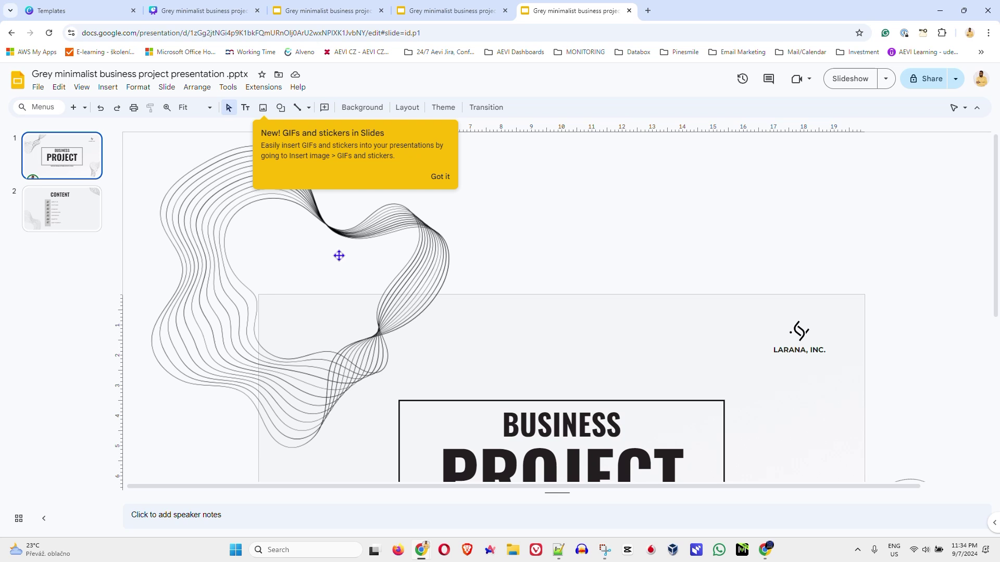